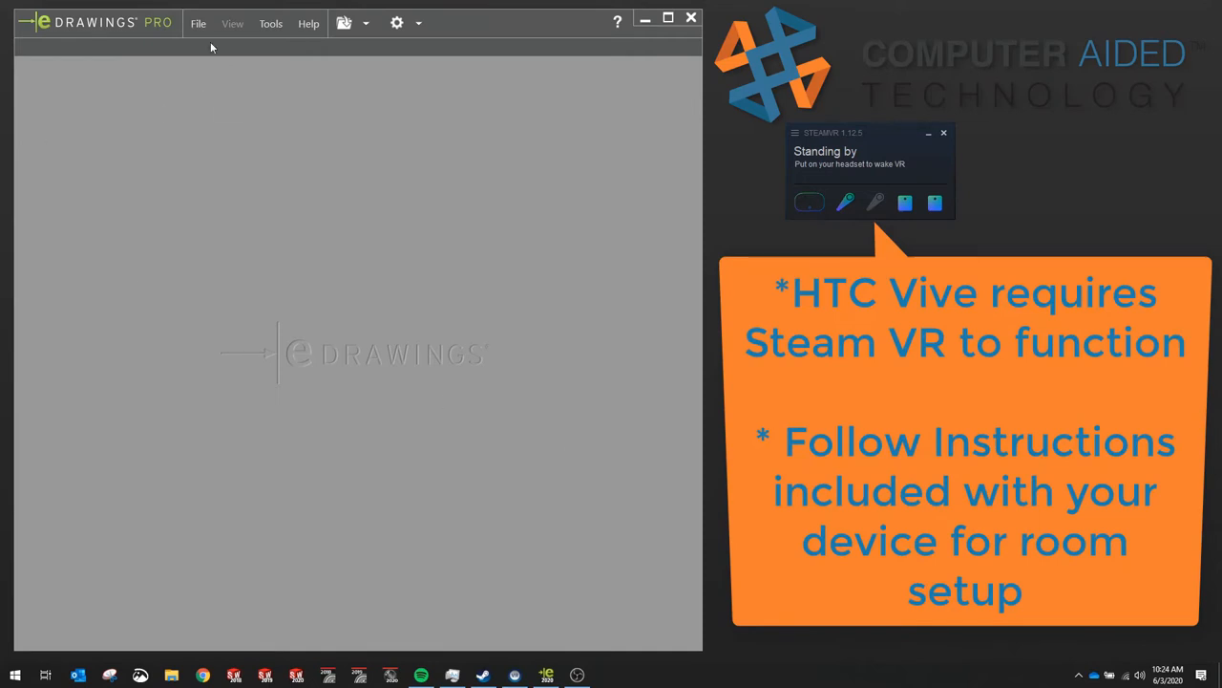
# Step: Open the Micromax Gen 2 waterjet assembly in VR mode via the Open dropdown
pyautogui.click(365, 23)
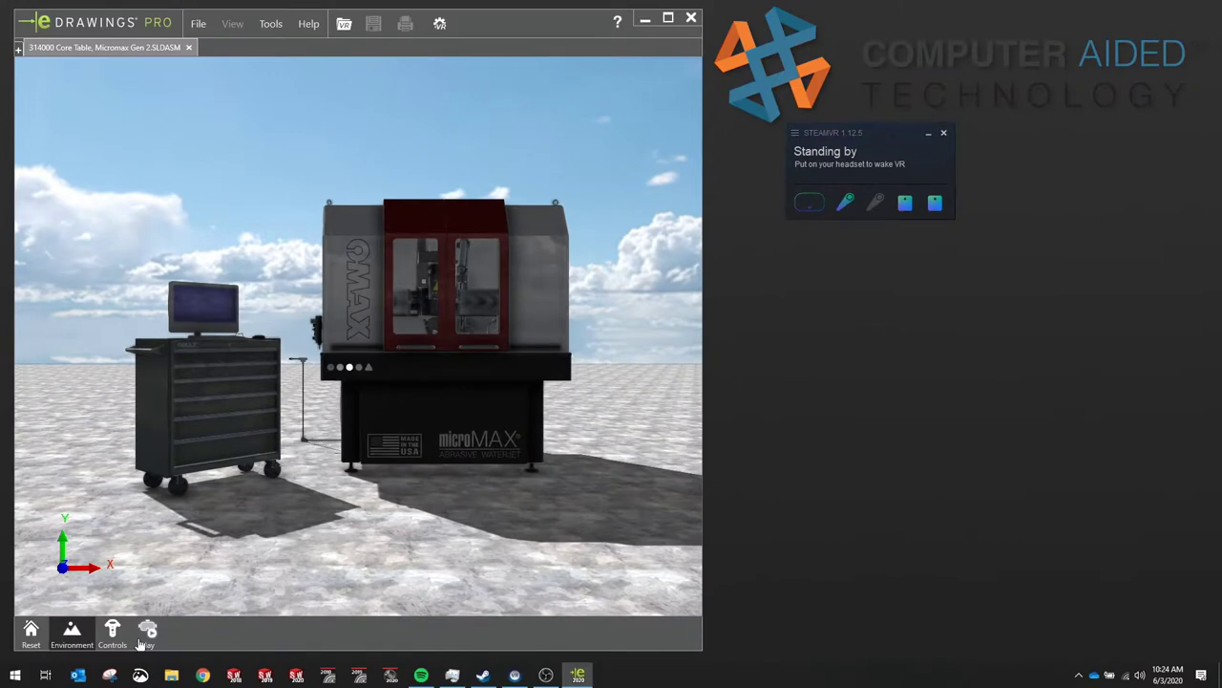
# Step: Show the VR Controls reference listing the HTC Vive controller button mappings
pyautogui.click(112, 630)
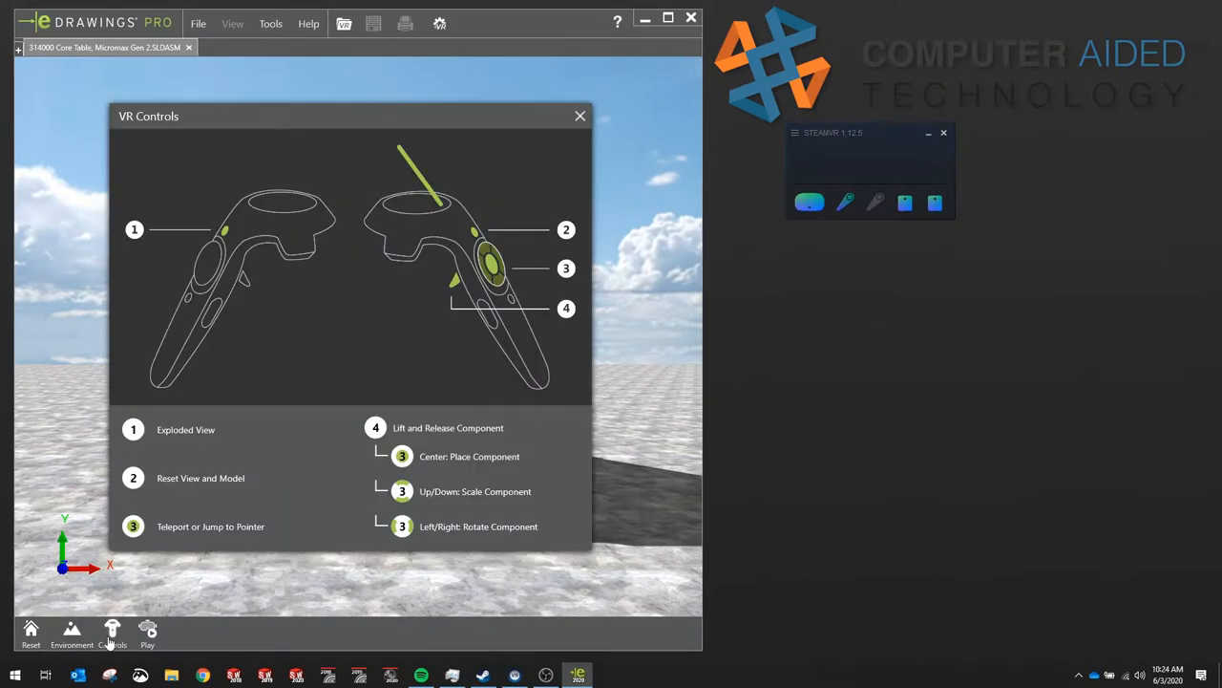